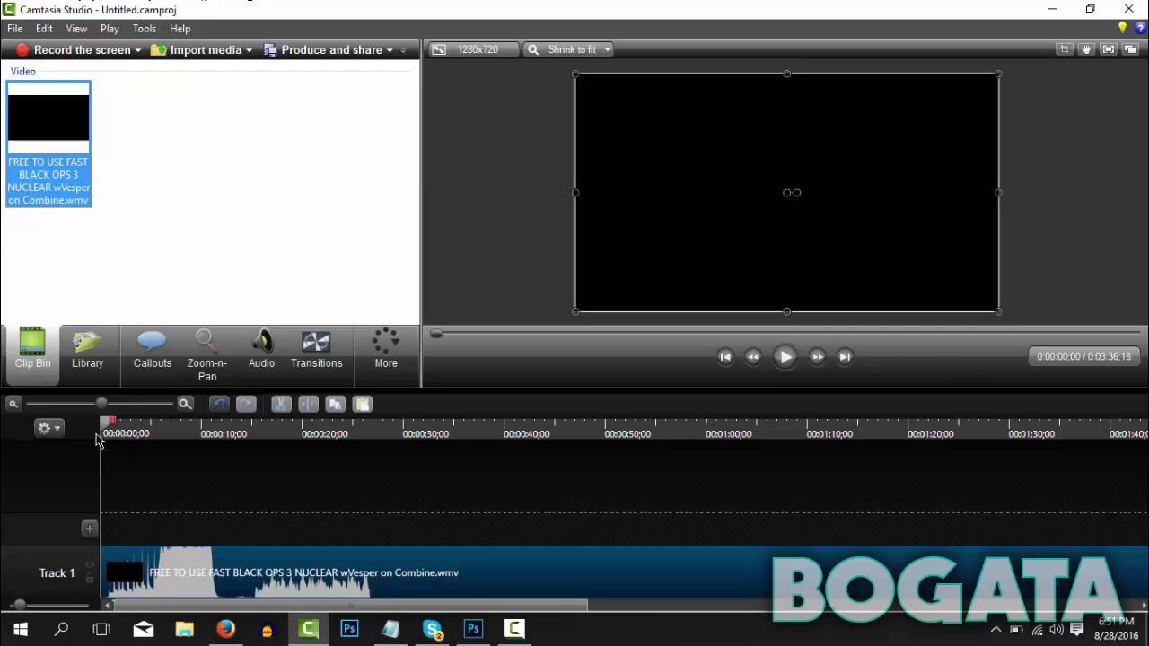
Step: Open the Production Wizard and choose the 'MP4 only (up to 1080p)' preset
left_click(124, 451)
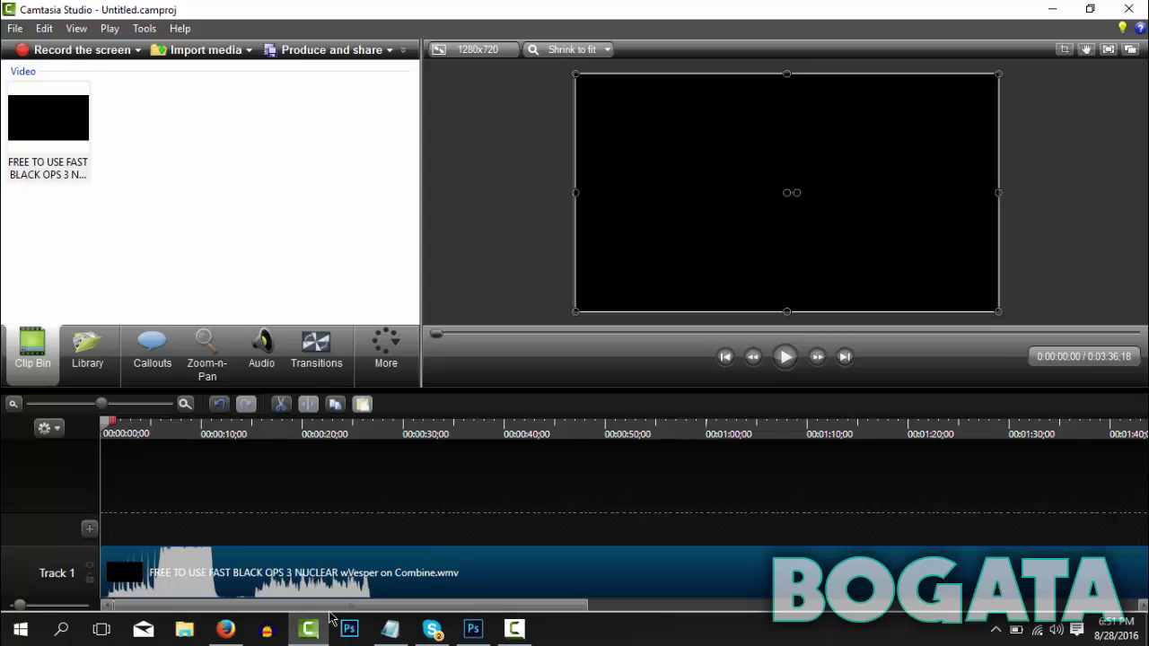
left_click(308, 52)
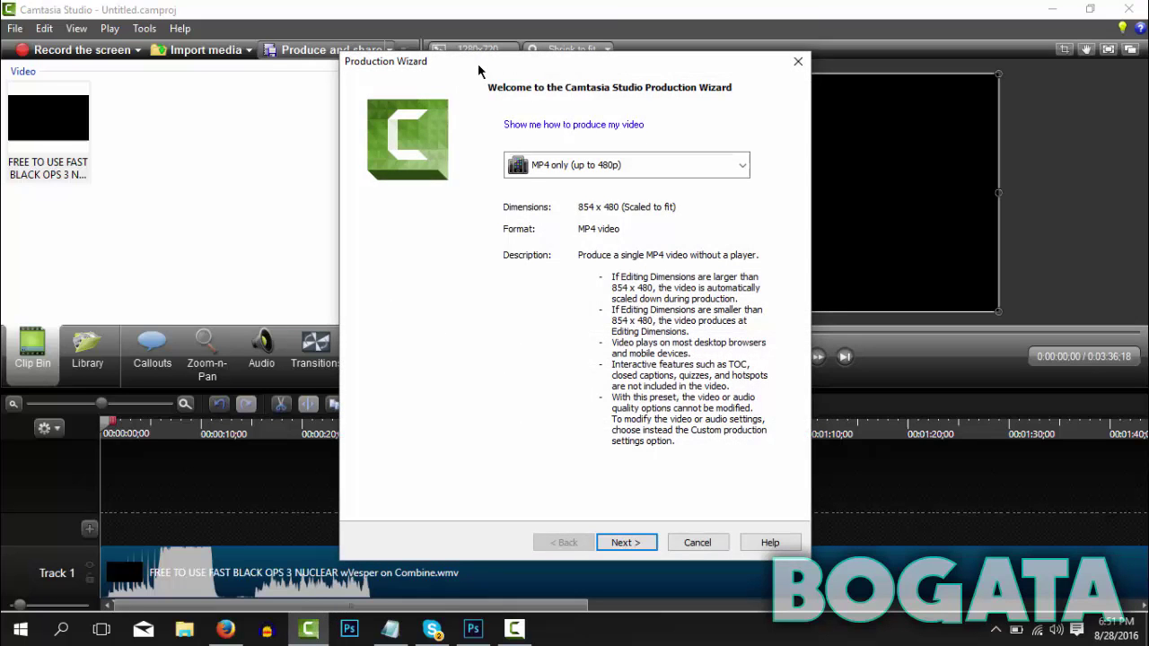
mouse_move(481, 68)
left_mouse_down()
mouse_move(470, 85)
mouse_move(478, 78)
left_mouse_up()
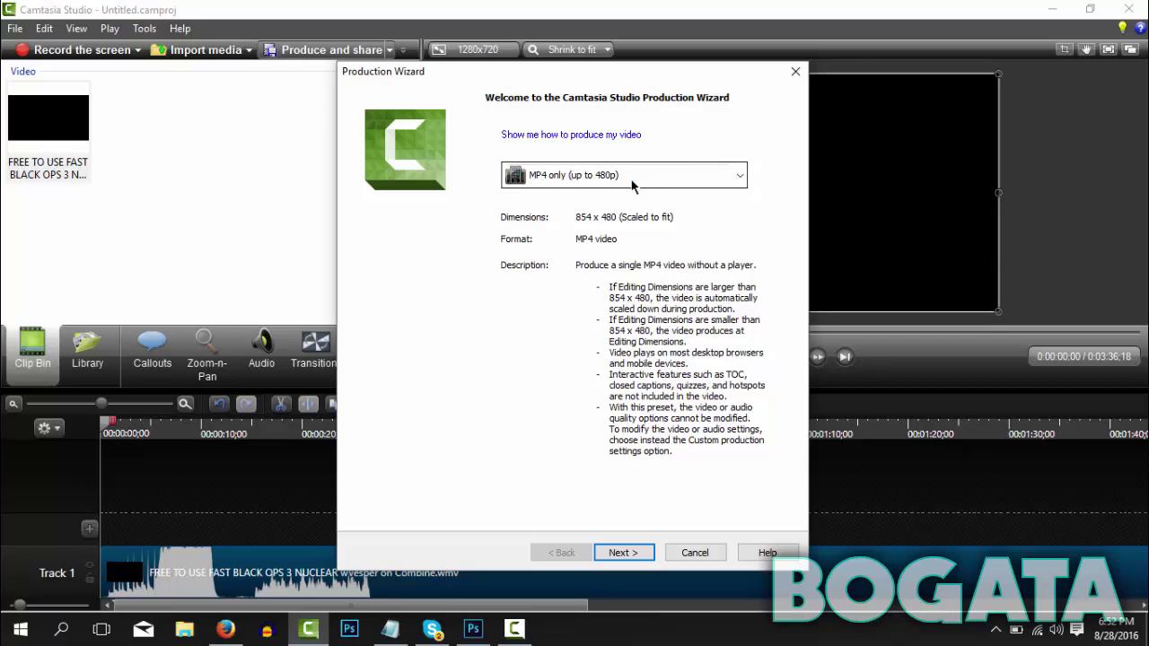
left_click(572, 180)
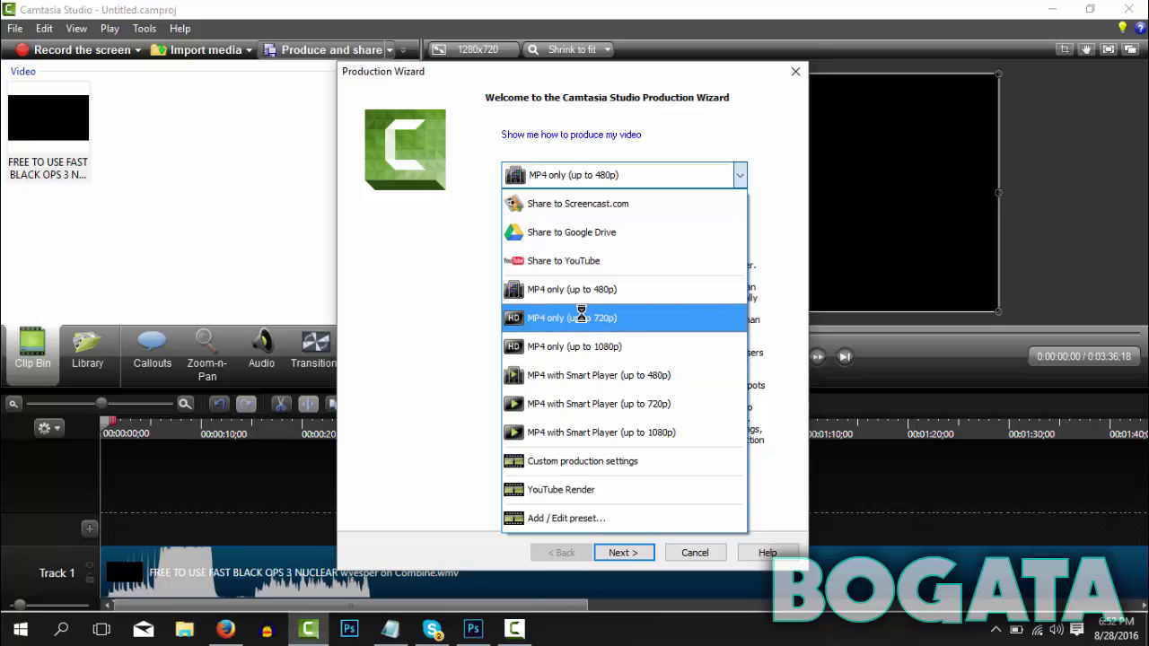
left_click(592, 349)
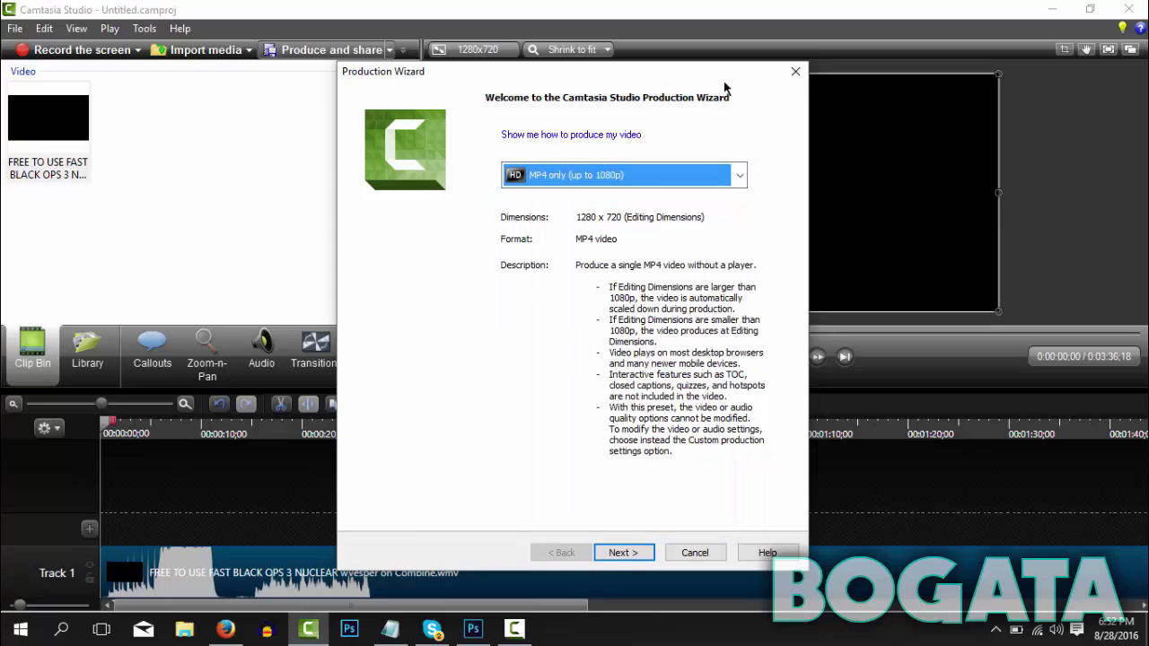
Step: Go to the save step and enter 'test for youtube' as the production name
left_click(624, 553)
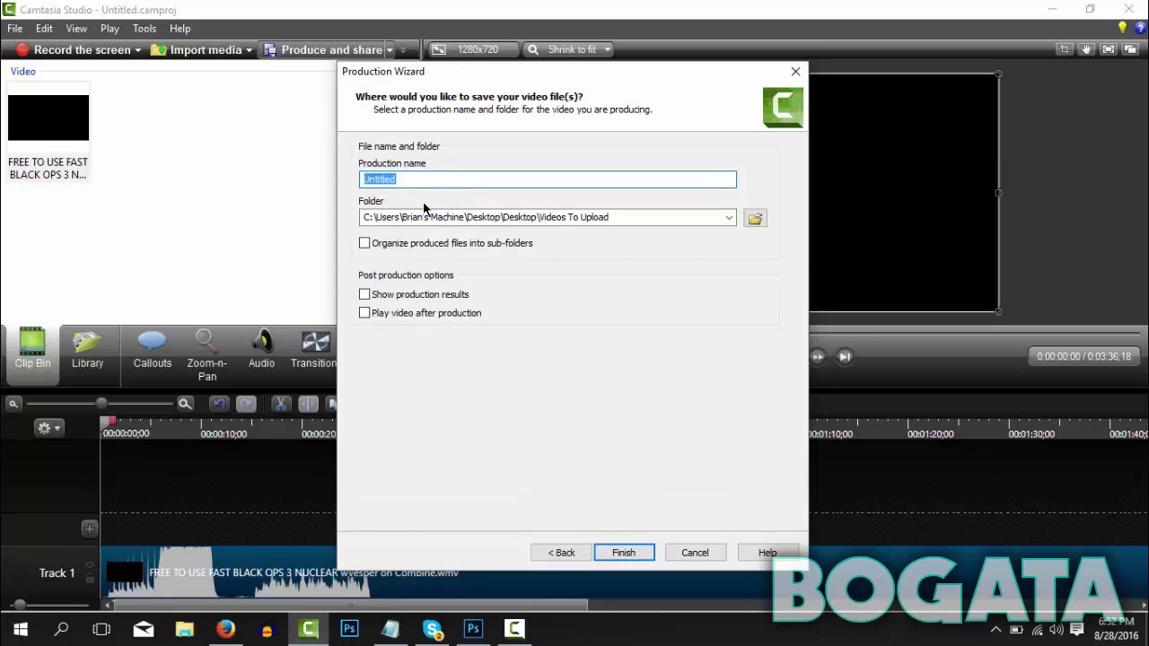
type("test fpr y")
key("BackSpace")
key("BackSpace")
key("BackSpace")
key("BackSpace")
type("o")
key("BackSpace")
type("or youtube")
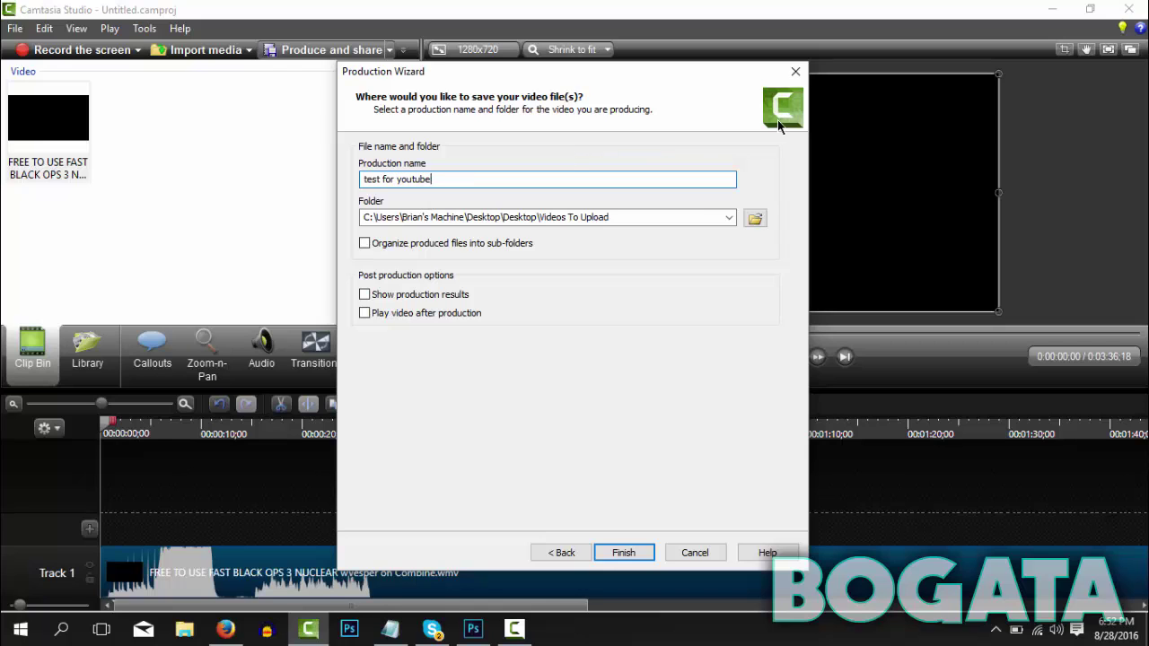
Step: Edit the output folder path so it ends in \Desktop\Upload
key("Tab")
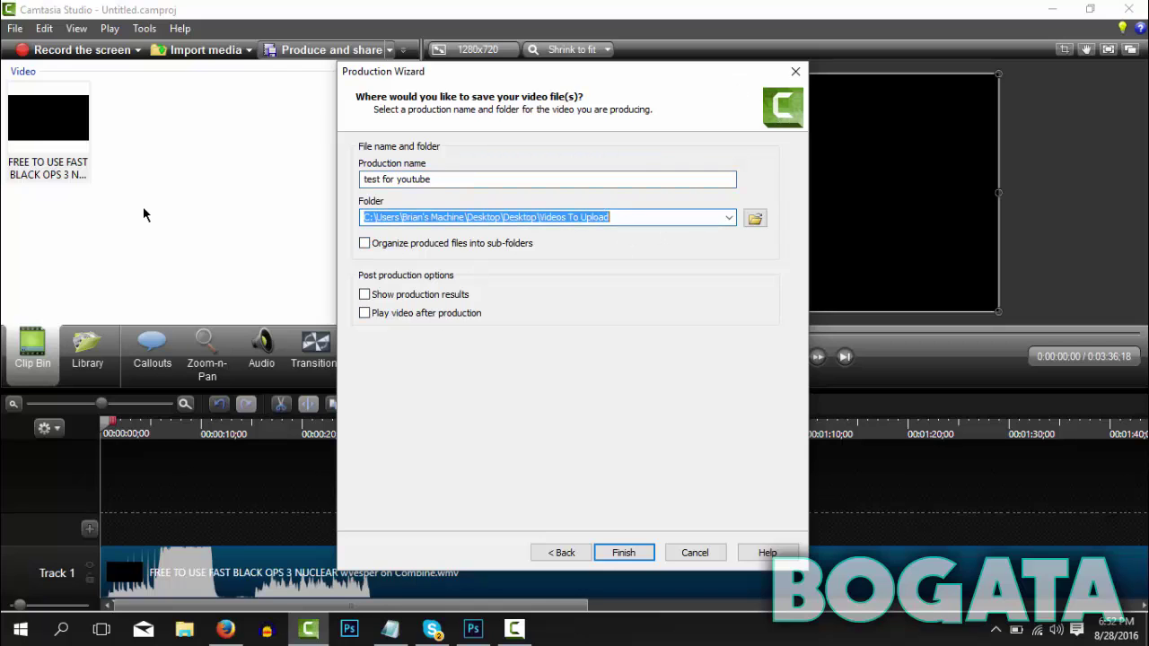
left_click(620, 220)
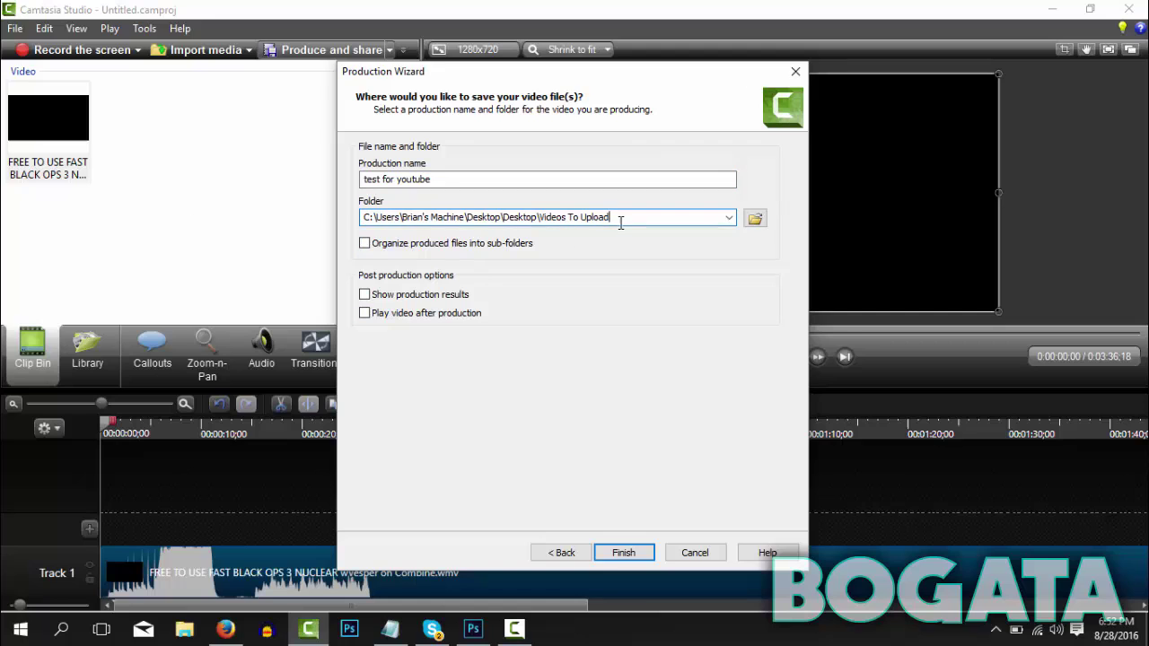
key("BackSpace")
key("BackSpace")
key("BackSpace")
key("BackSpace")
key("BackSpace")
key("BackSpace")
key("BackSpace")
key("BackSpace")
key("BackSpace")
key("BackSpace")
key("BackSpace")
key("BackSpace")
key("BackSpace")
key("BackSpace")
key("BackSpace")
key("BackSpace")
key("BackSpace")
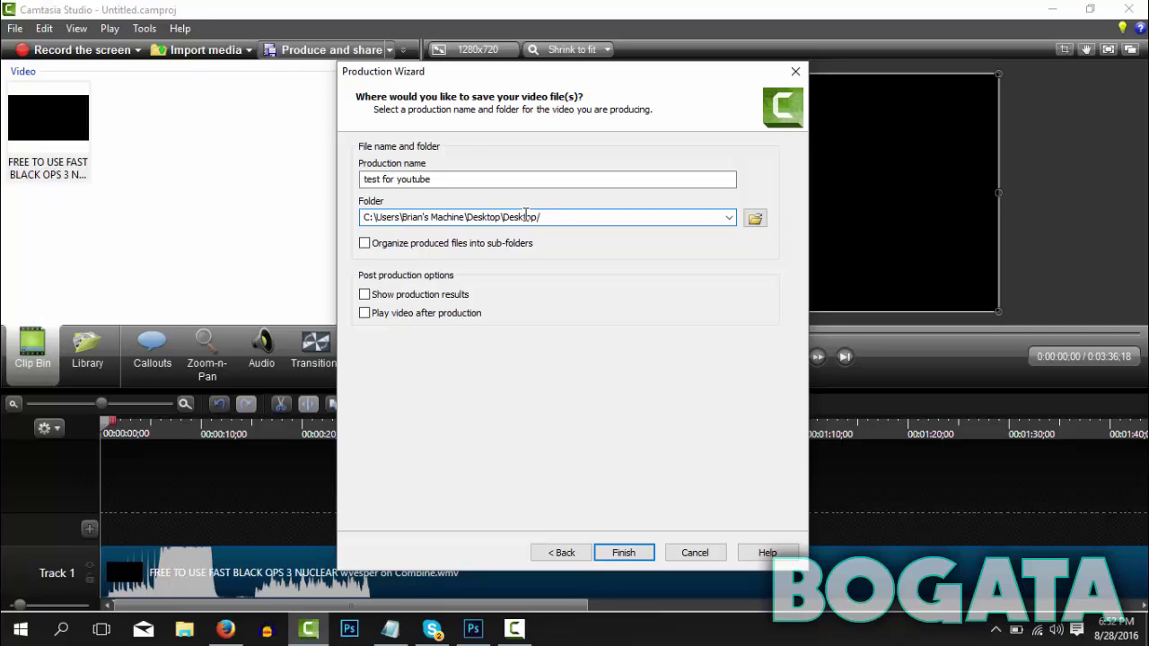
key("BackSpace")
type("\\Upload")
Step: Browse into the desktop Upload folder in Save As and accept it as the output location
left_click(756, 222)
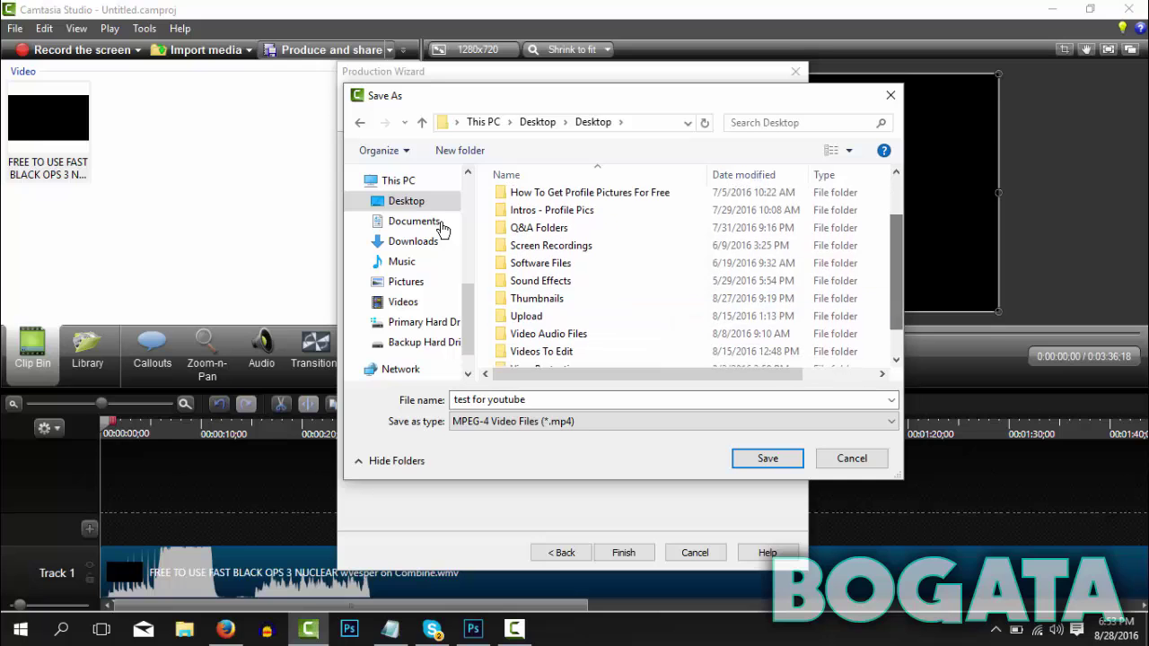
key("Return")
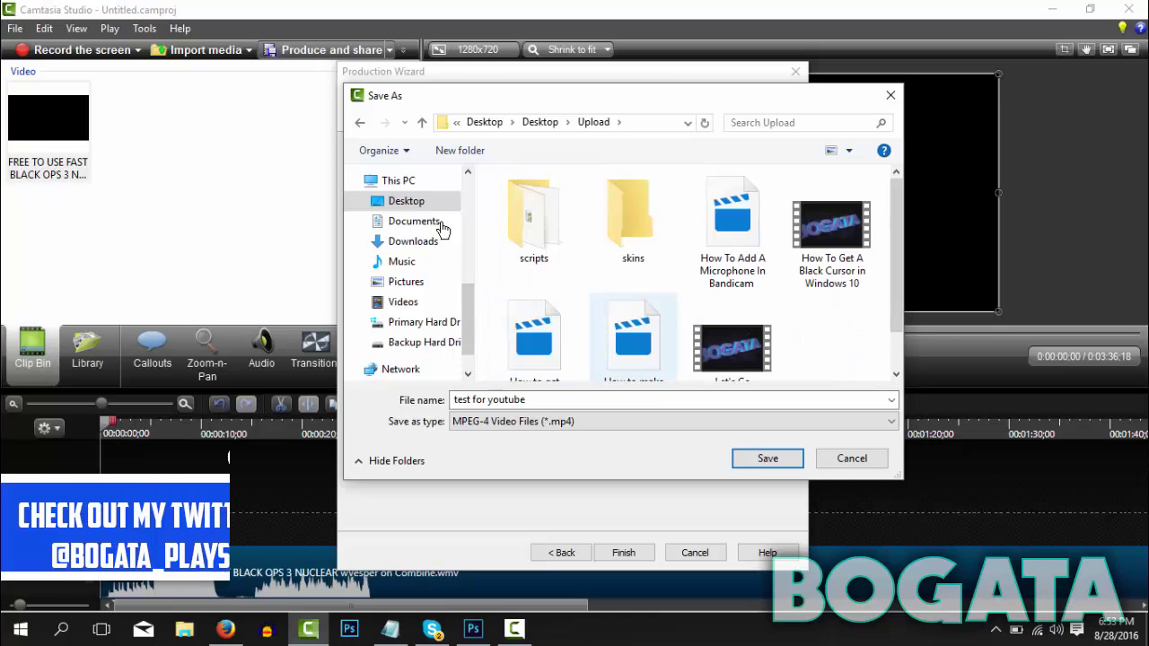
key("Return")
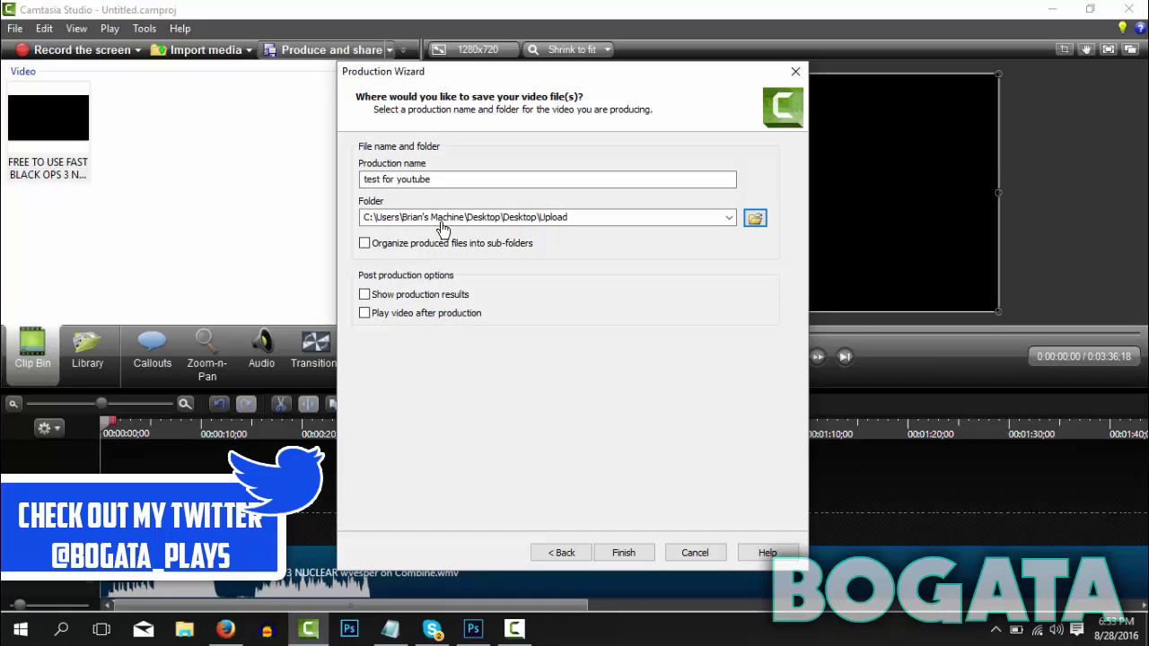
Step: Finish the wizard to start rendering test for youtube.mp4, then move the progress window aside
key("Return")
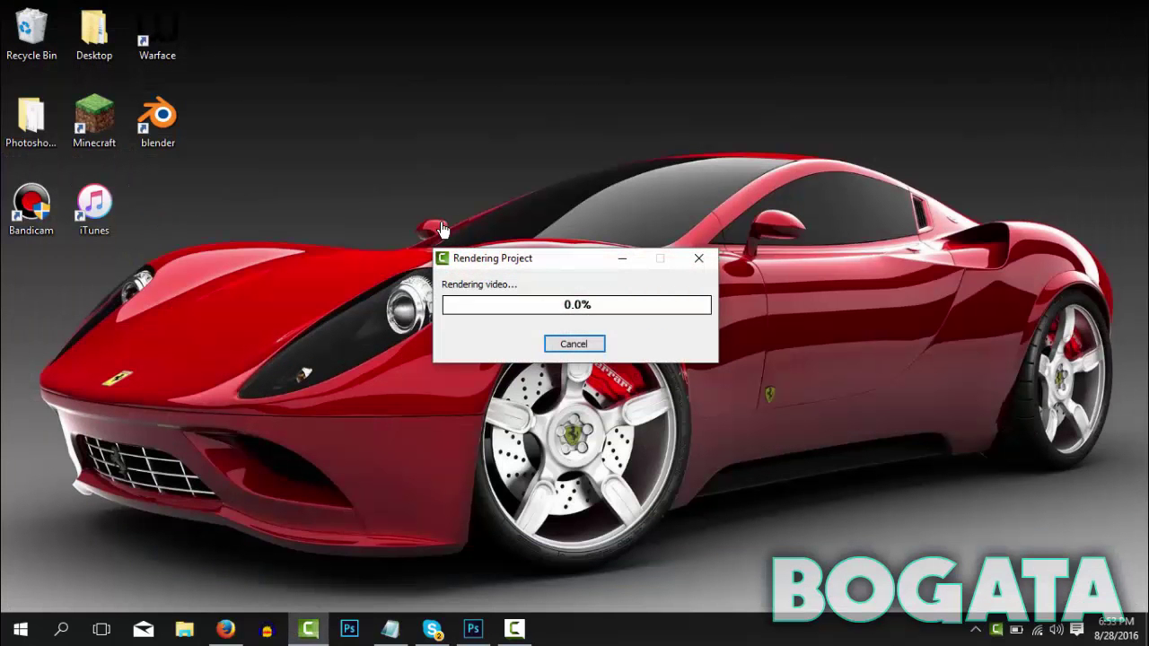
left_click_drag(579, 266, 520, 261)
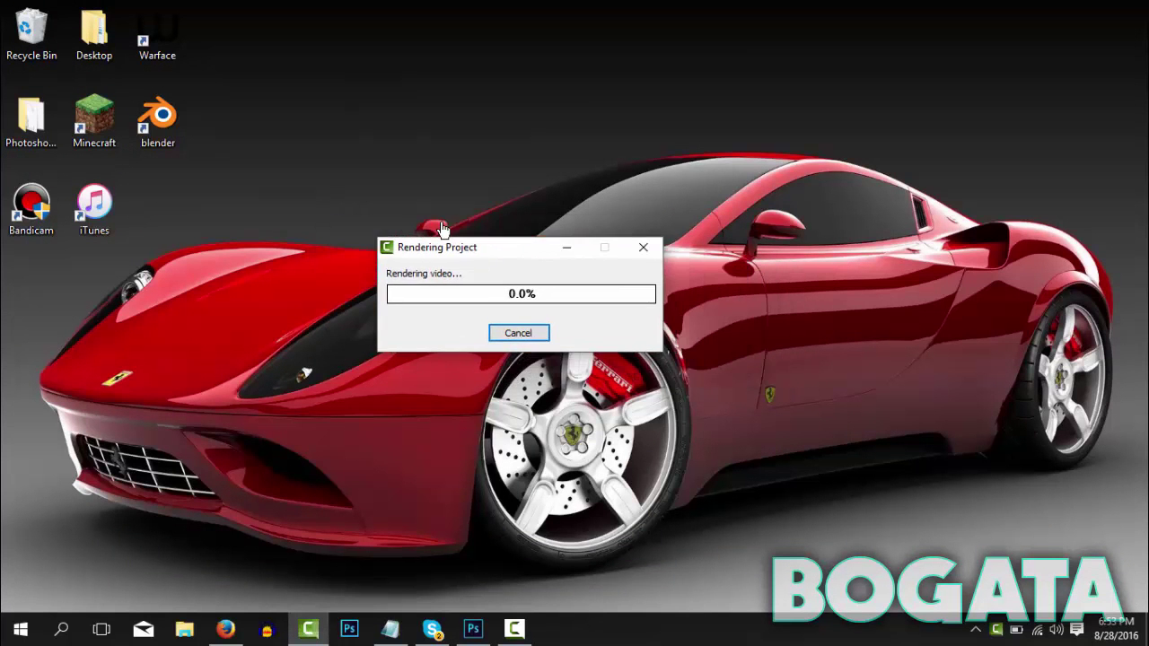